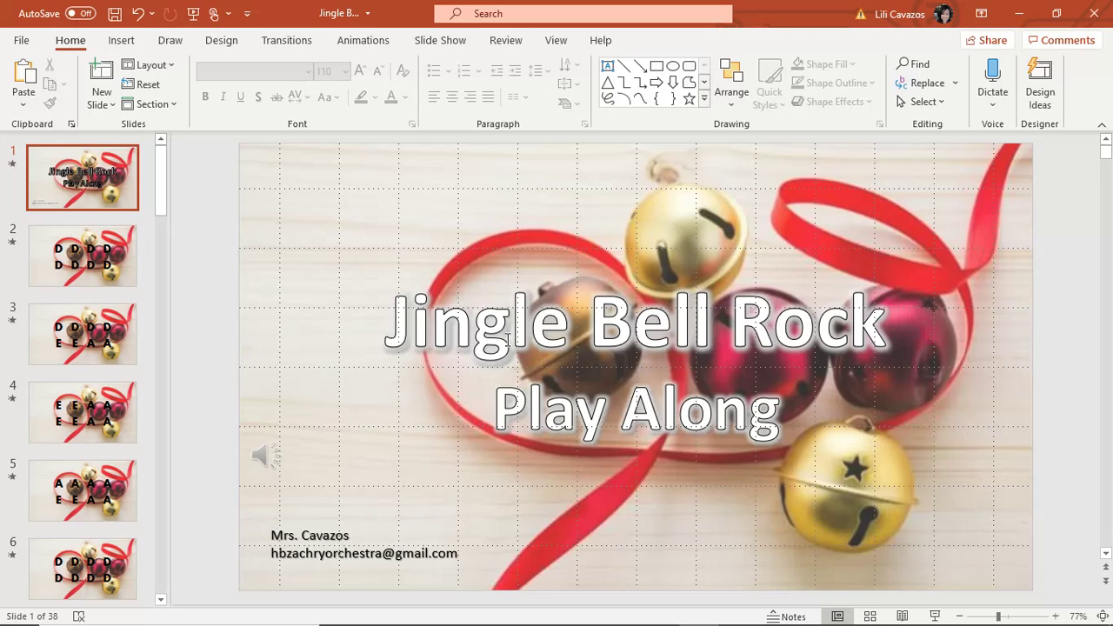
# Review the slide's background picture options in Format Background, then close the pane
pyautogui.rightClick(293, 212)
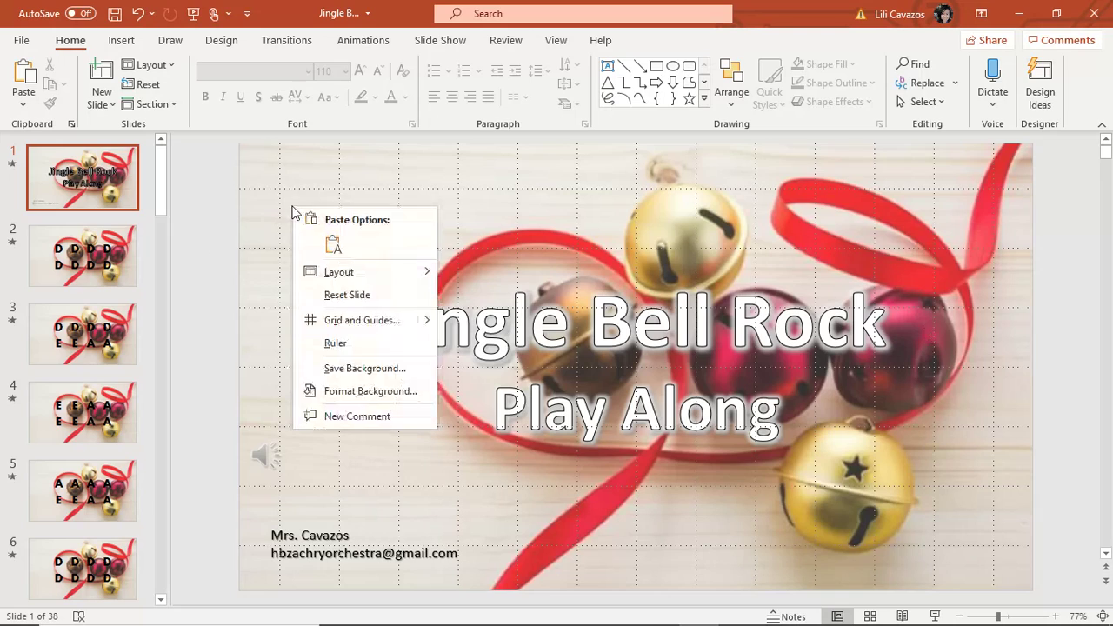
pyautogui.click(361, 391)
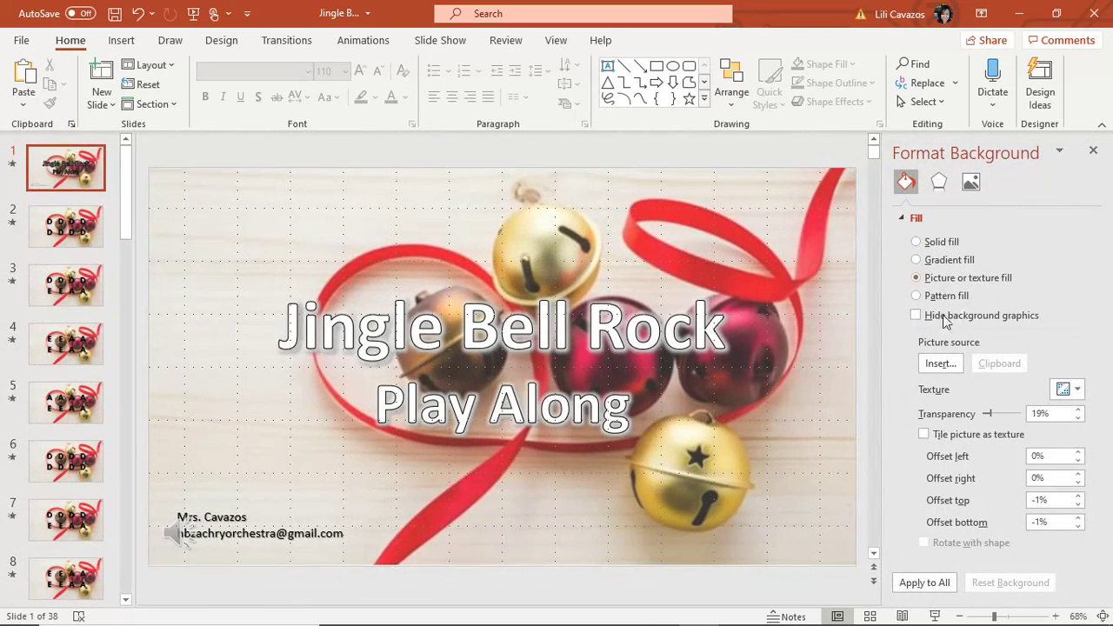
pyautogui.click(946, 365)
pyautogui.click(1094, 150)
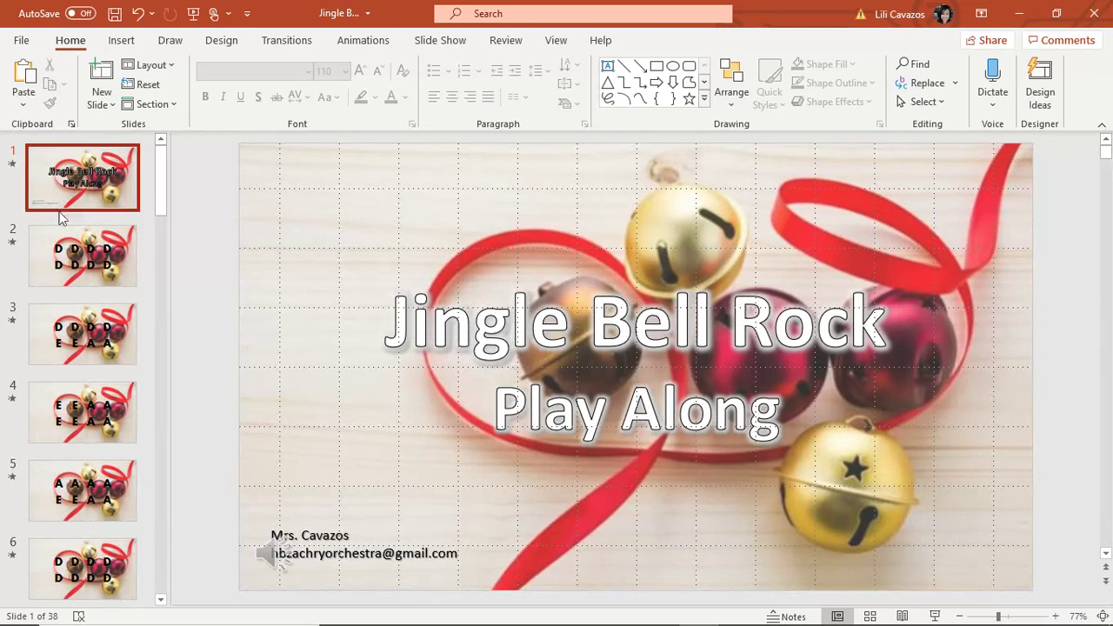
# On slide 33, change all the white G A A and D D D note letters to black
pyautogui.moveTo(159, 149); pyautogui.dragTo(169, 550)
pyautogui.click(82, 381)
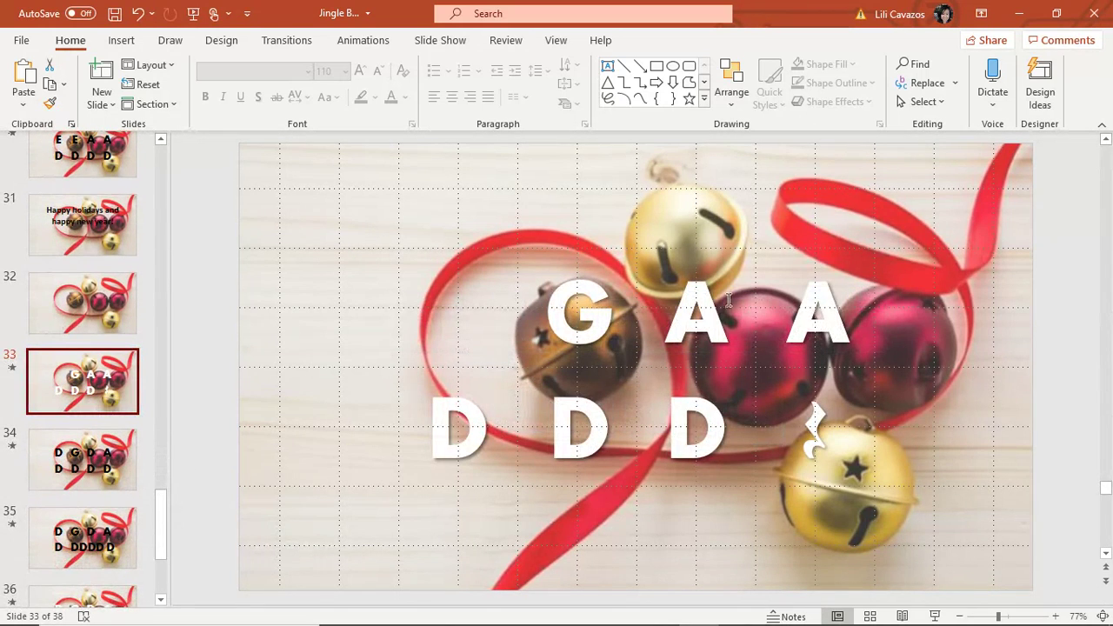
pyautogui.click(474, 323)
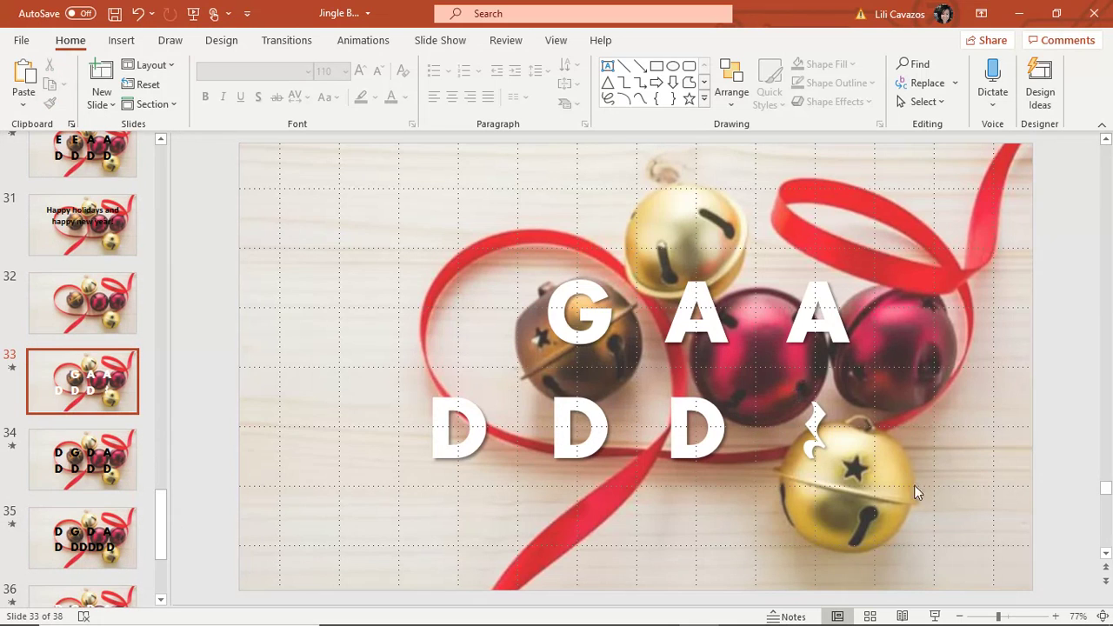
pyautogui.moveTo(933, 530)
pyautogui.mouseDown()
pyautogui.moveTo(772, 393)
pyautogui.moveTo(281, 273)
pyautogui.moveTo(299, 200)
pyautogui.mouseUp()
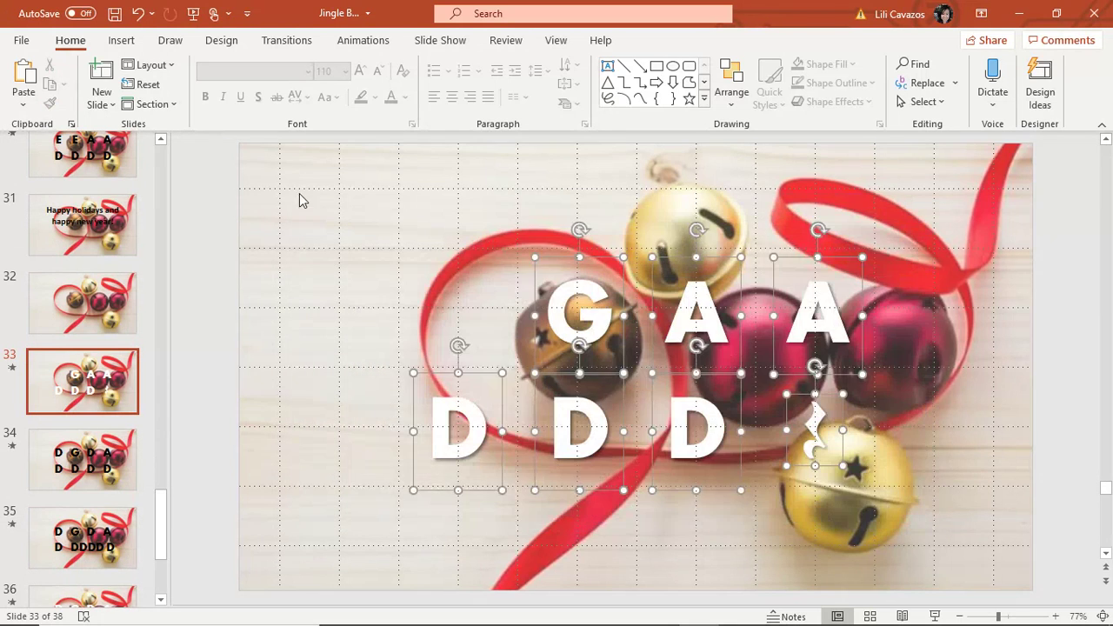
pyautogui.click(391, 98)
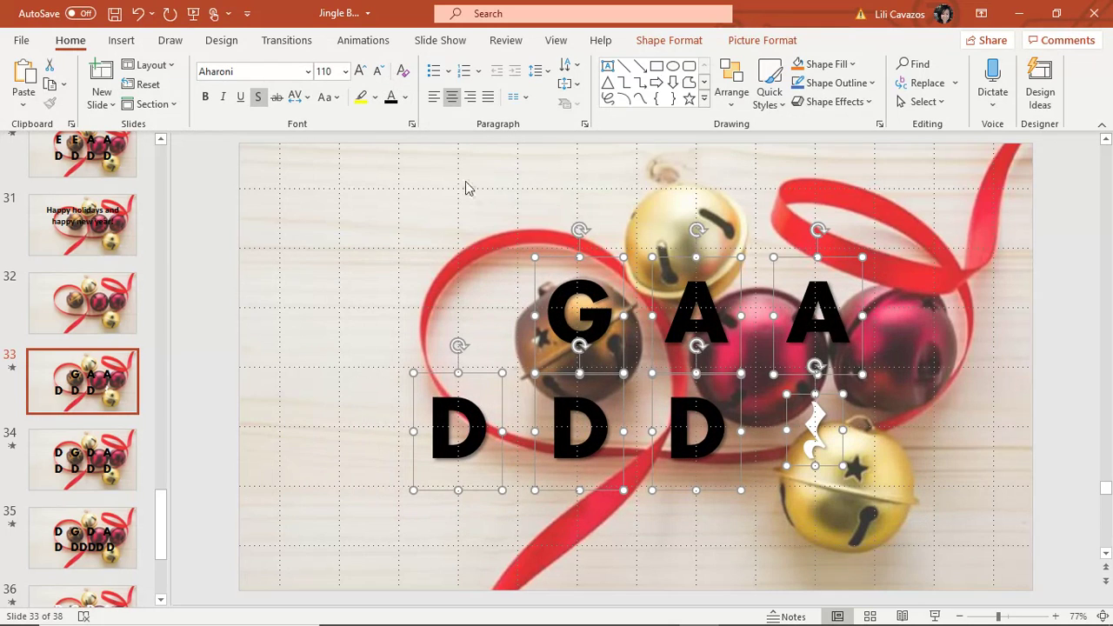
pyautogui.click(431, 211)
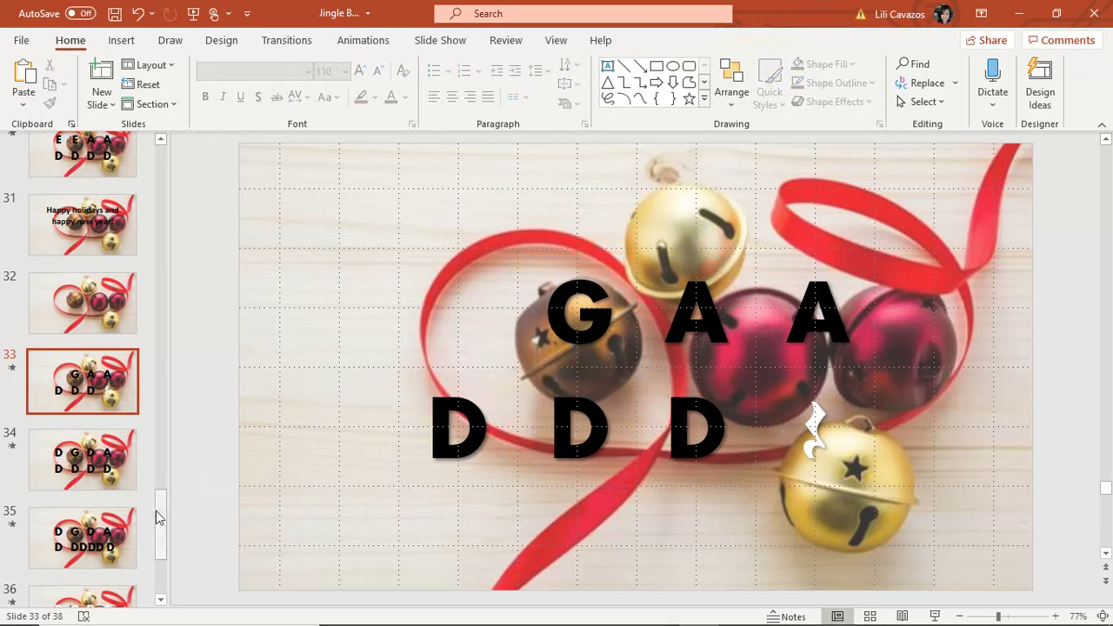
# Scroll the slide thumbnails back up and go to slide 2
pyautogui.moveTo(157, 512); pyautogui.dragTo(178, 380)
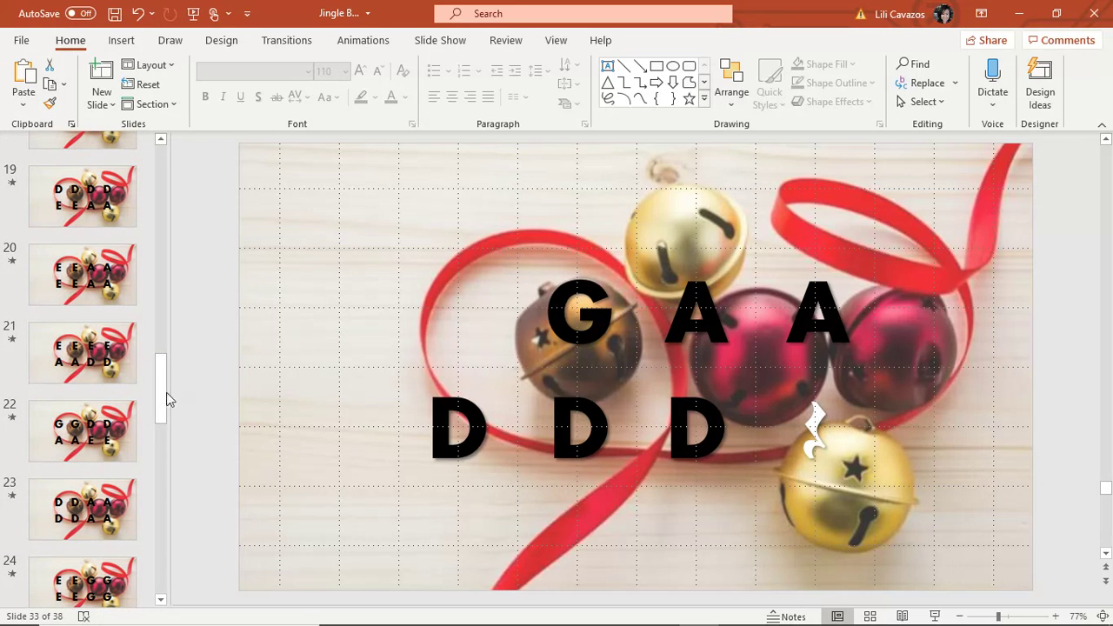
pyautogui.moveTo(163, 397); pyautogui.dragTo(146, 159)
pyautogui.click(126, 254)
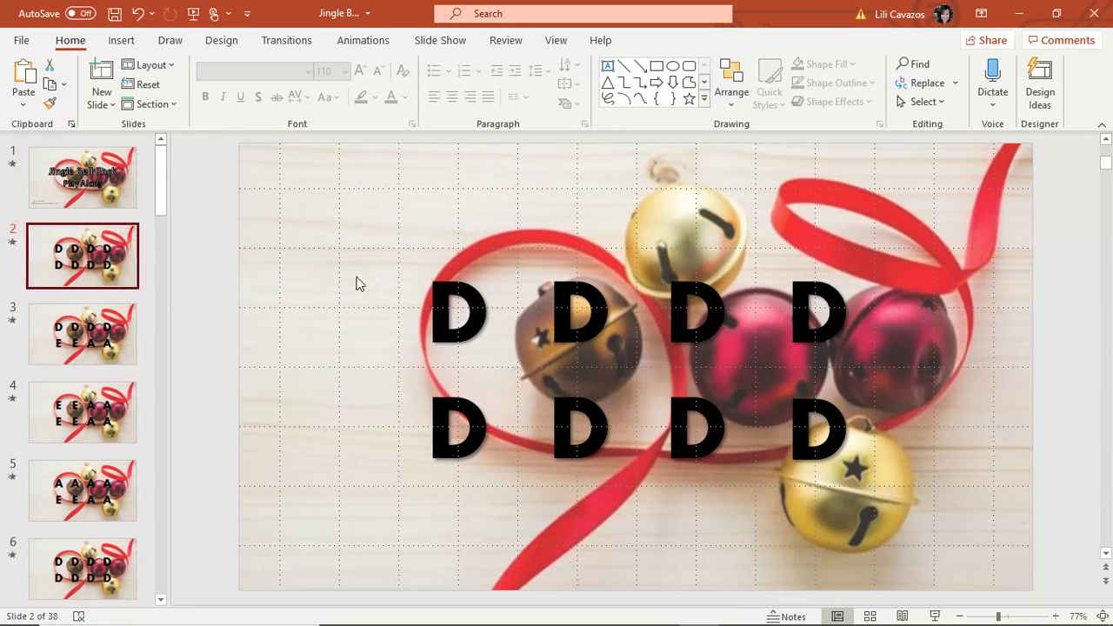
# Select the first D on slide 2 and view its Pulse effect among the numbered animations 1–8
pyautogui.click(483, 308)
pyautogui.click(364, 40)
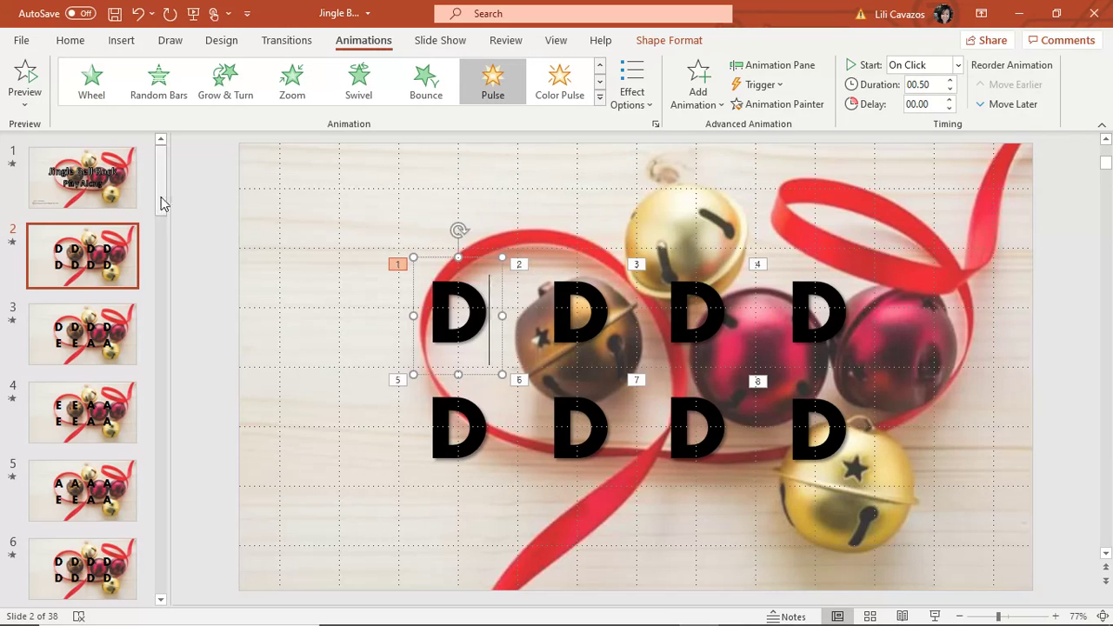
pyautogui.moveTo(532, 621)
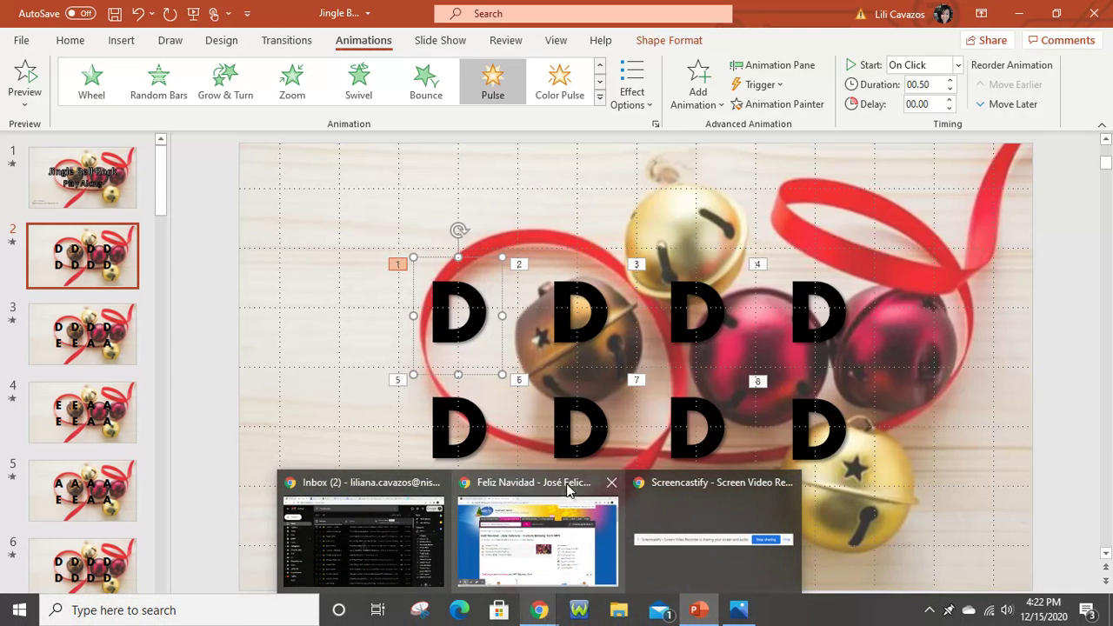
# Show the Feliz Navidad custom backing track page in Chrome and scroll down to the mixer
pyautogui.click(567, 490)
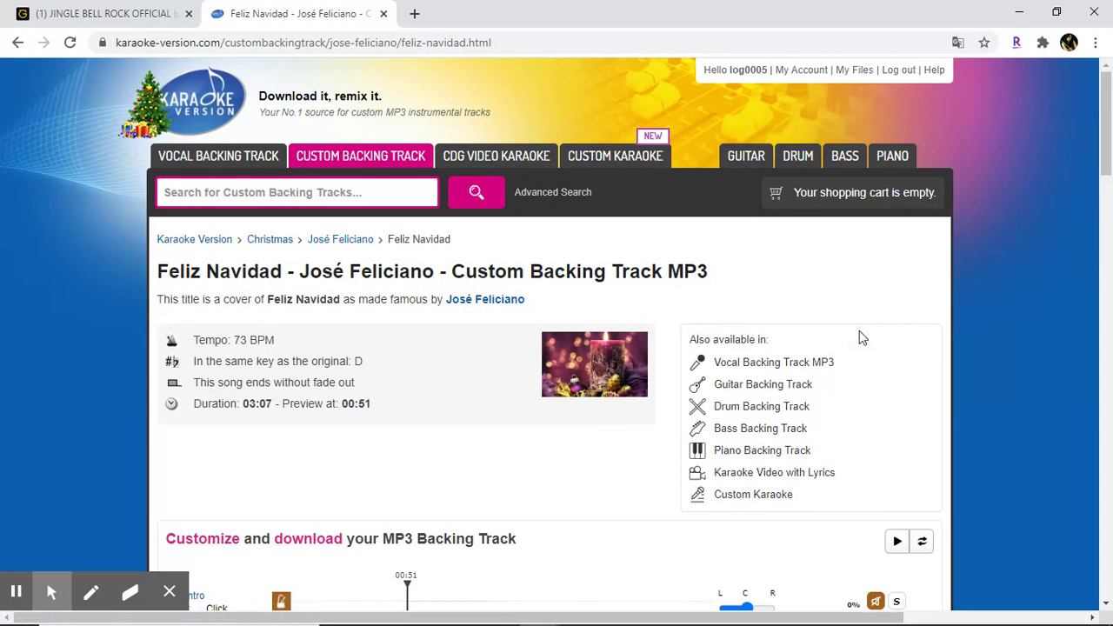
pyautogui.scroll(-5, 931, 357)
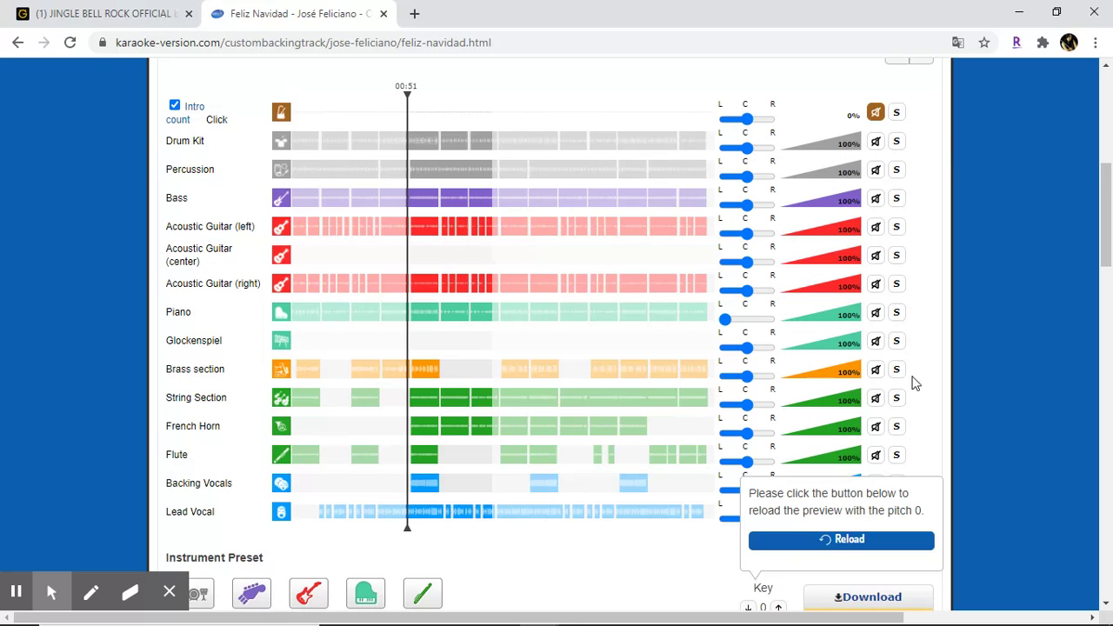
pyautogui.scroll(-1, 598, 591)
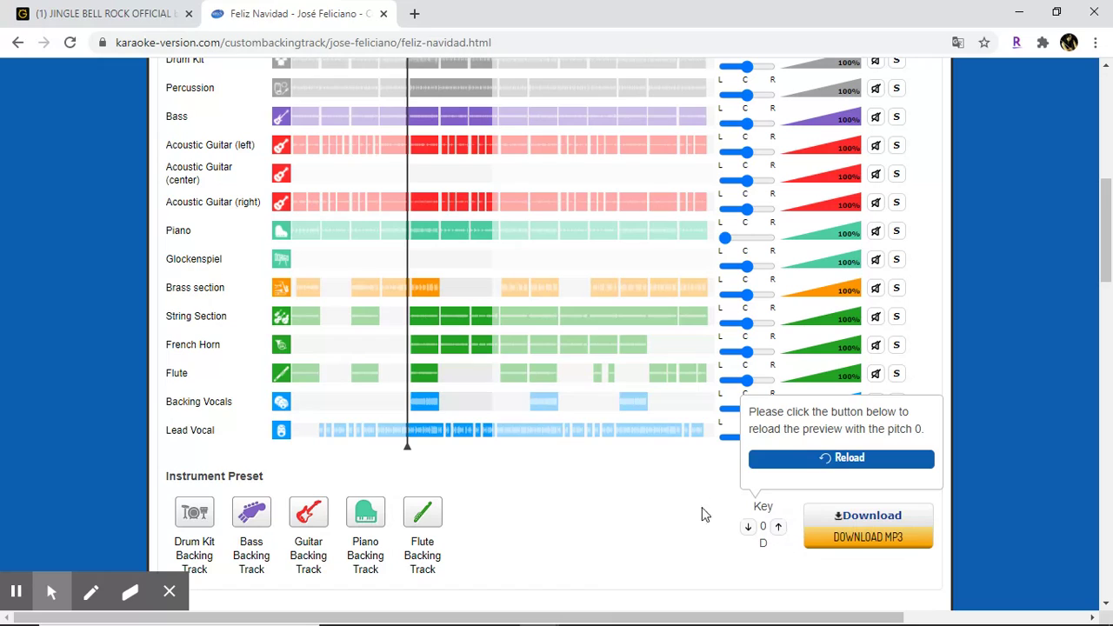
# Try Key changes up to +2 and back, leaving the key at 0 (original D)
pyautogui.click(779, 528)
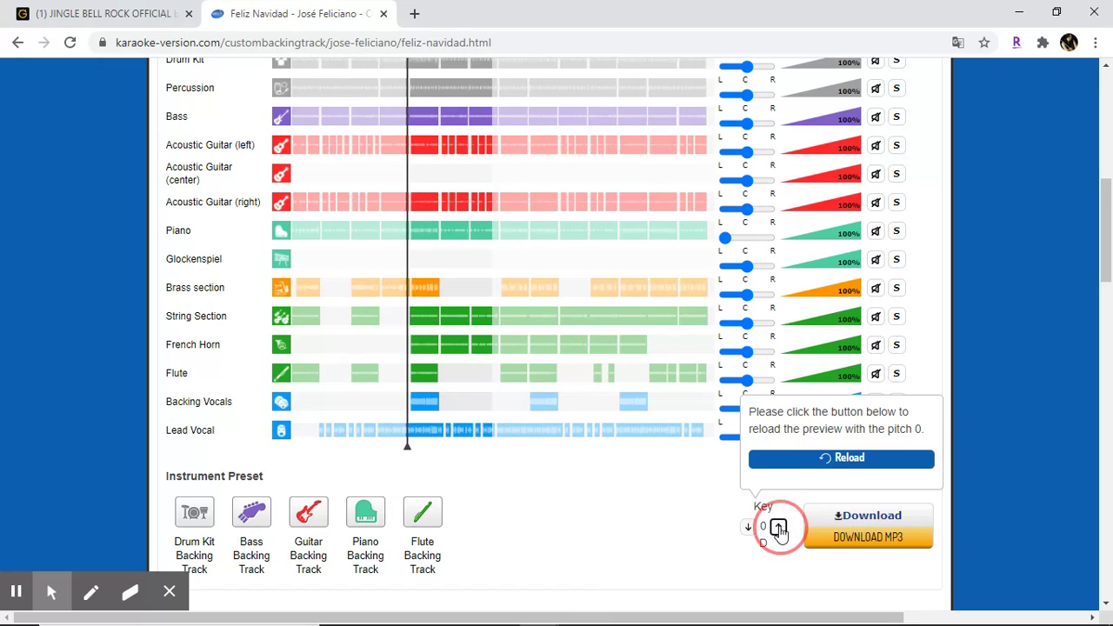
pyautogui.click(779, 528)
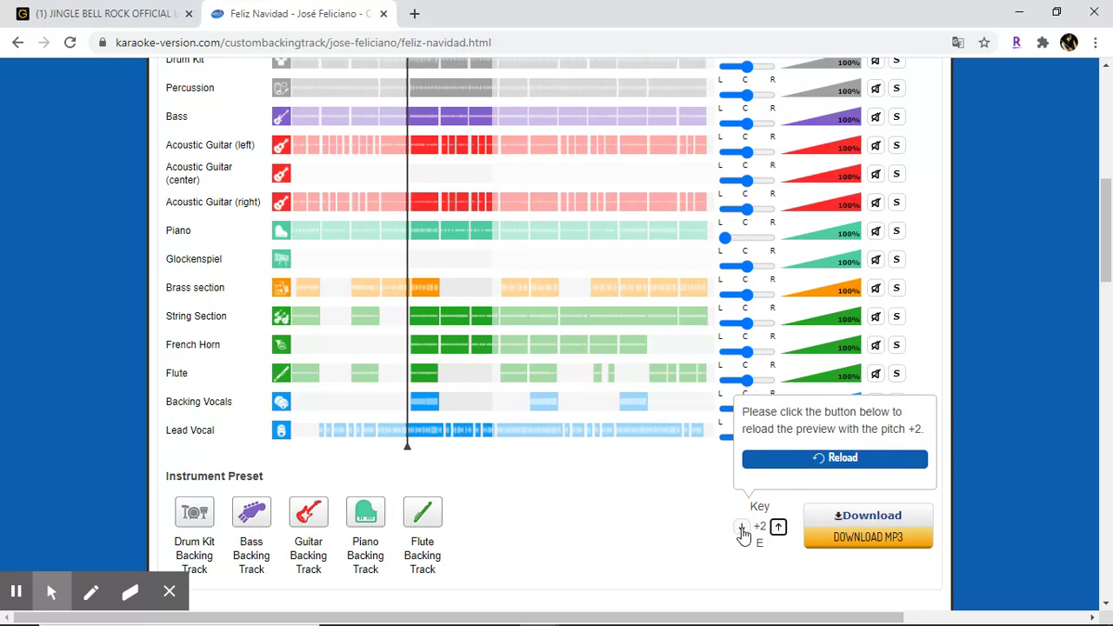
pyautogui.click(742, 528)
pyautogui.click(742, 528)
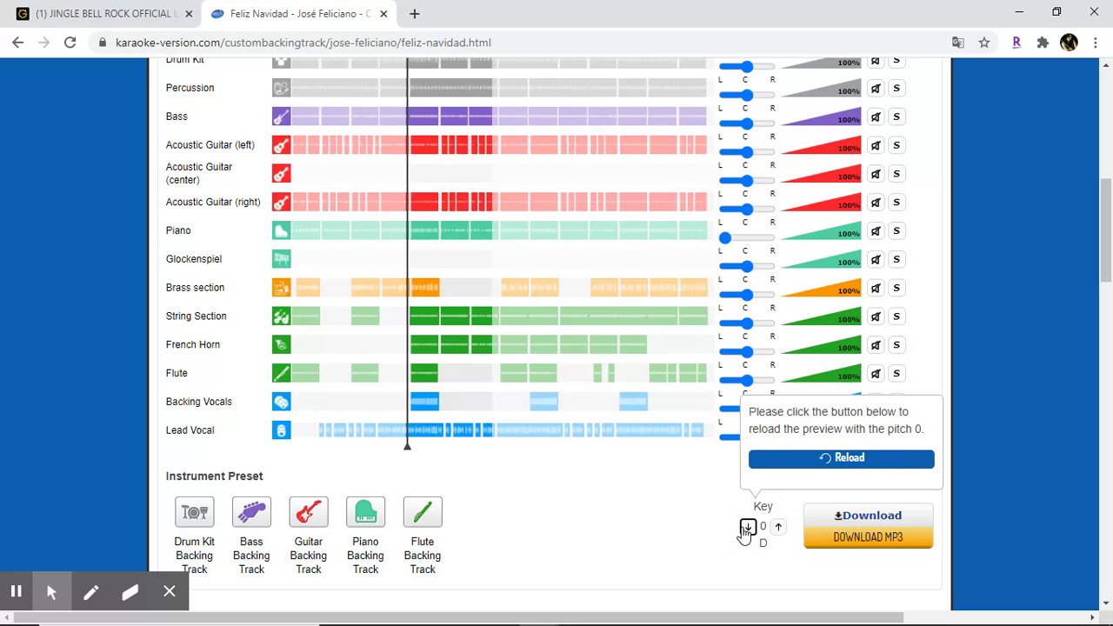
pyautogui.click(778, 527)
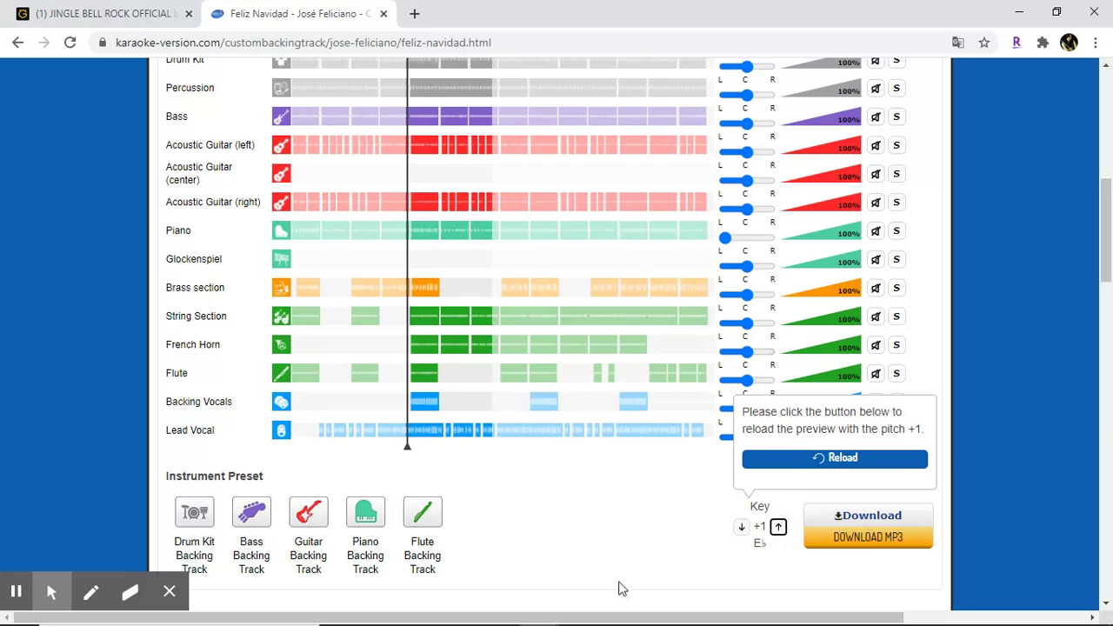
pyautogui.click(741, 528)
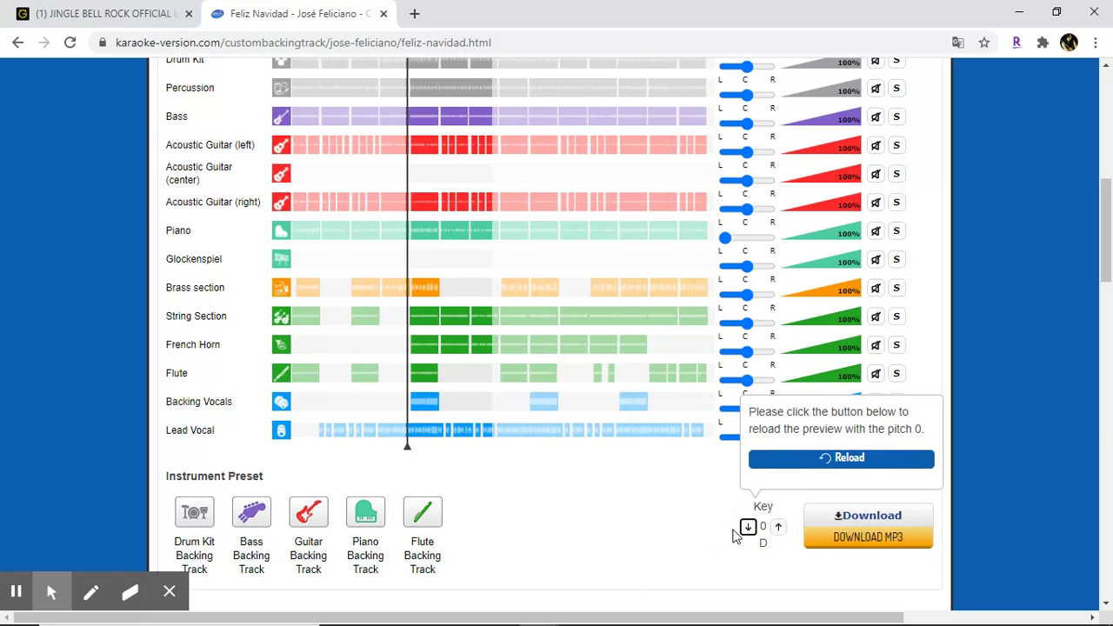
pyautogui.scroll(5, 666, 549)
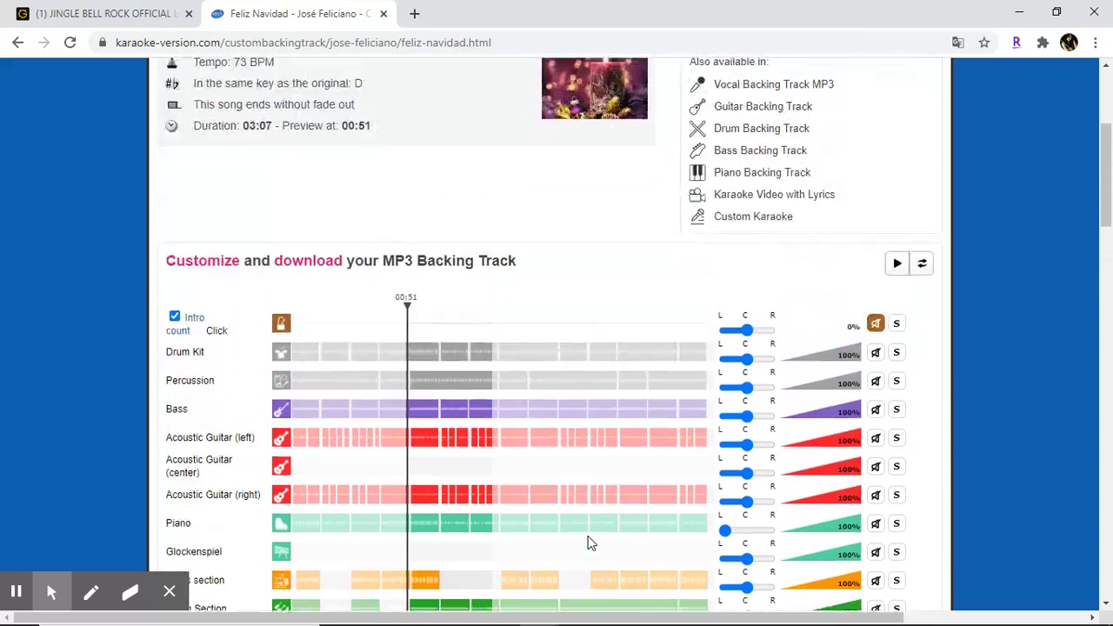
pyautogui.scroll(2, 778, 508)
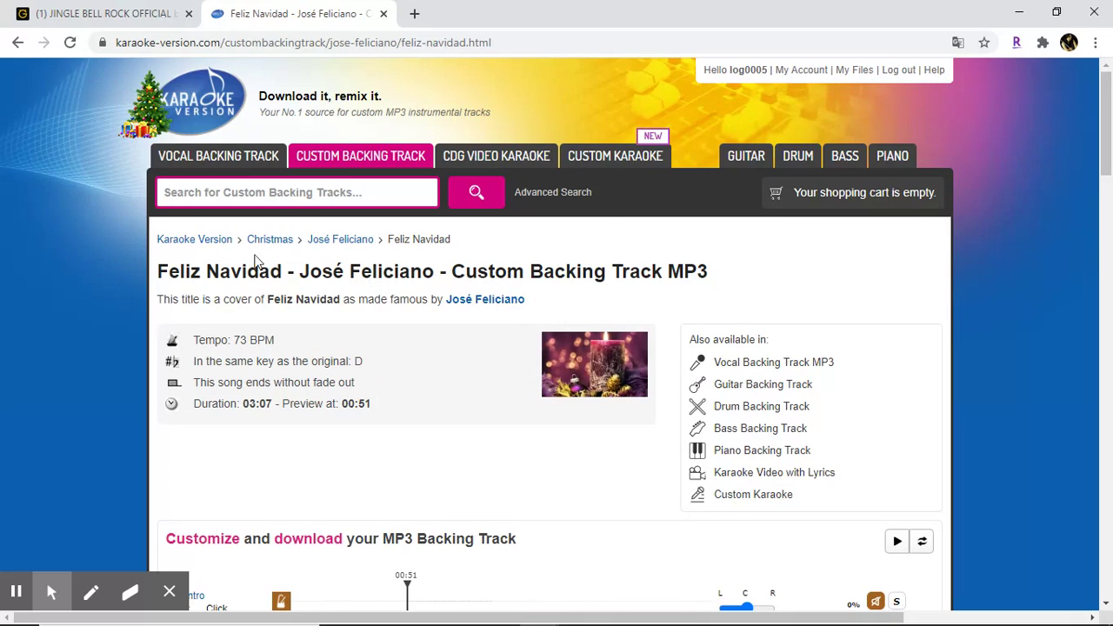
pyautogui.click(135, 24)
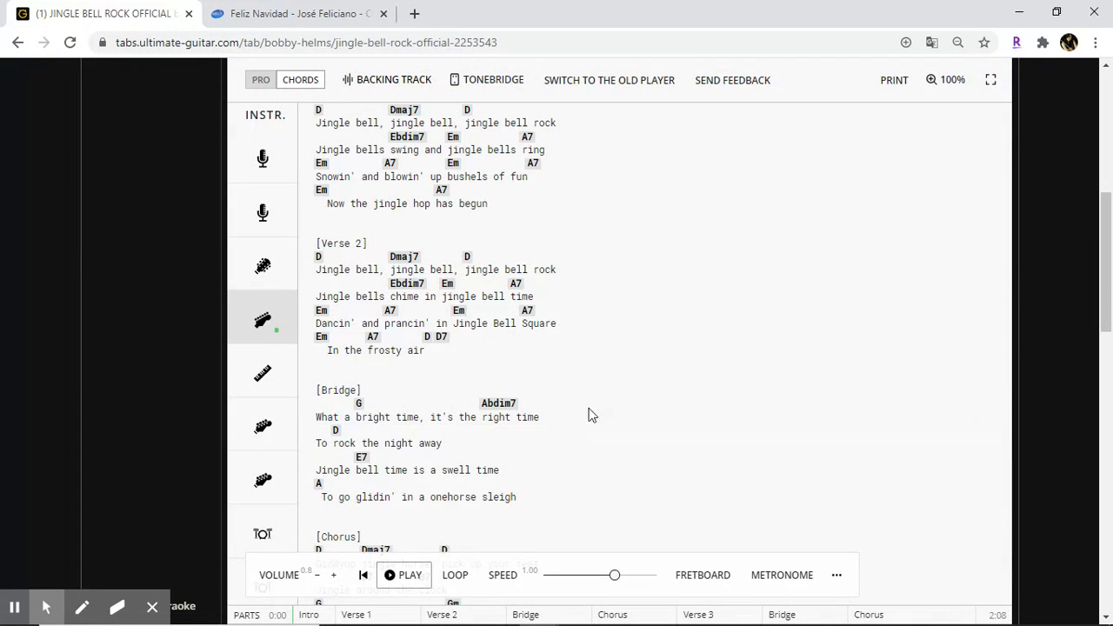
pyautogui.scroll(3, 587, 418)
pyautogui.scroll(2, 587, 418)
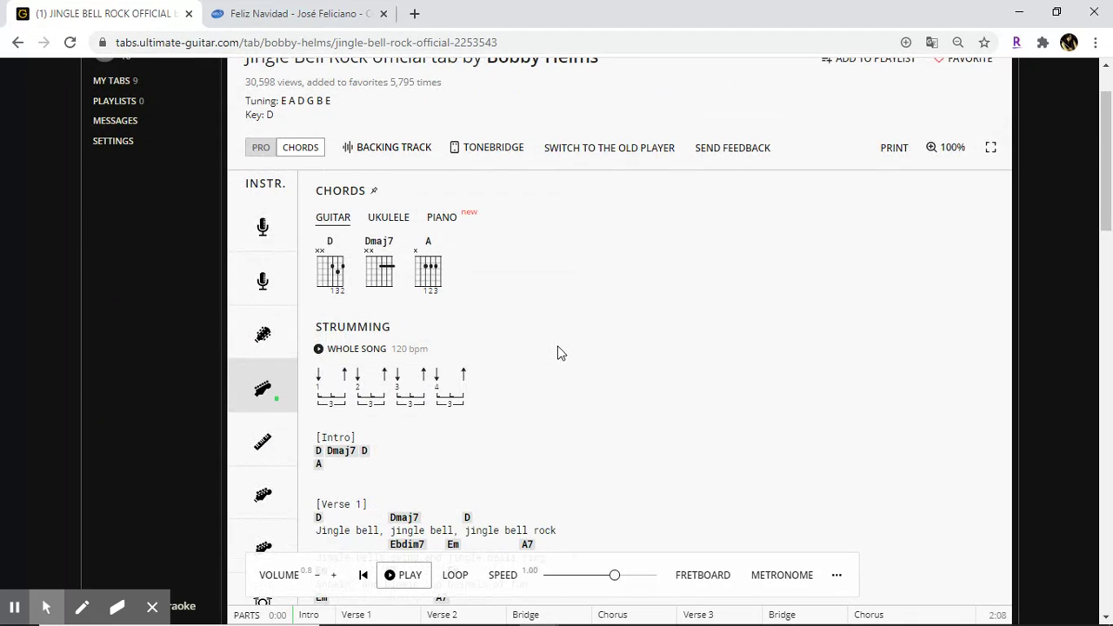
pyautogui.scroll(1, 561, 352)
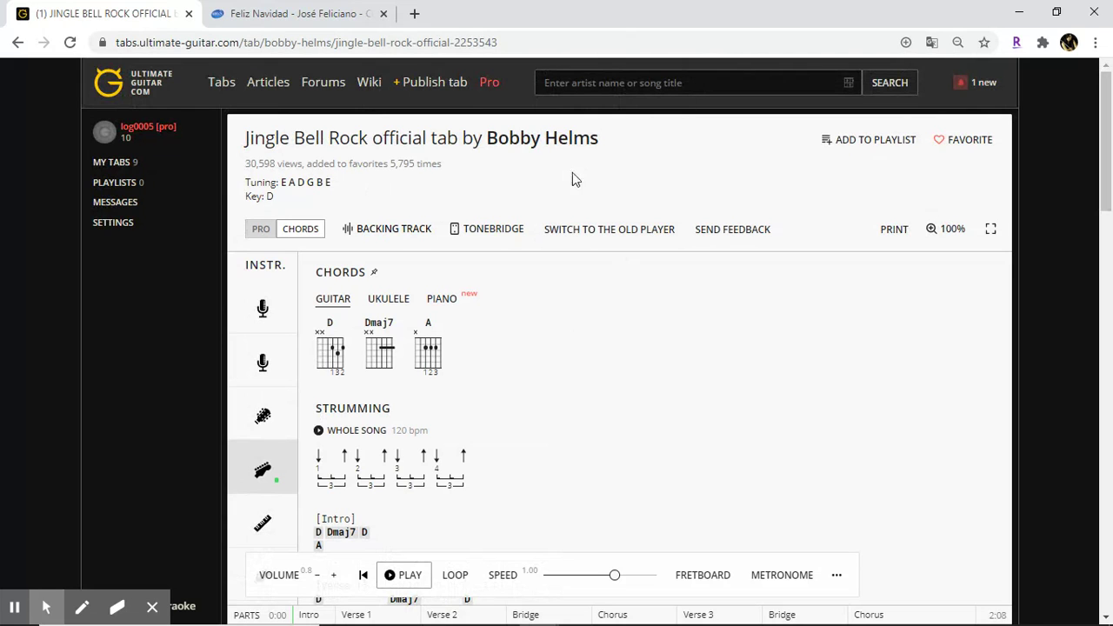
pyautogui.scroll(-1, 530, 379)
pyautogui.scroll(-3, 530, 378)
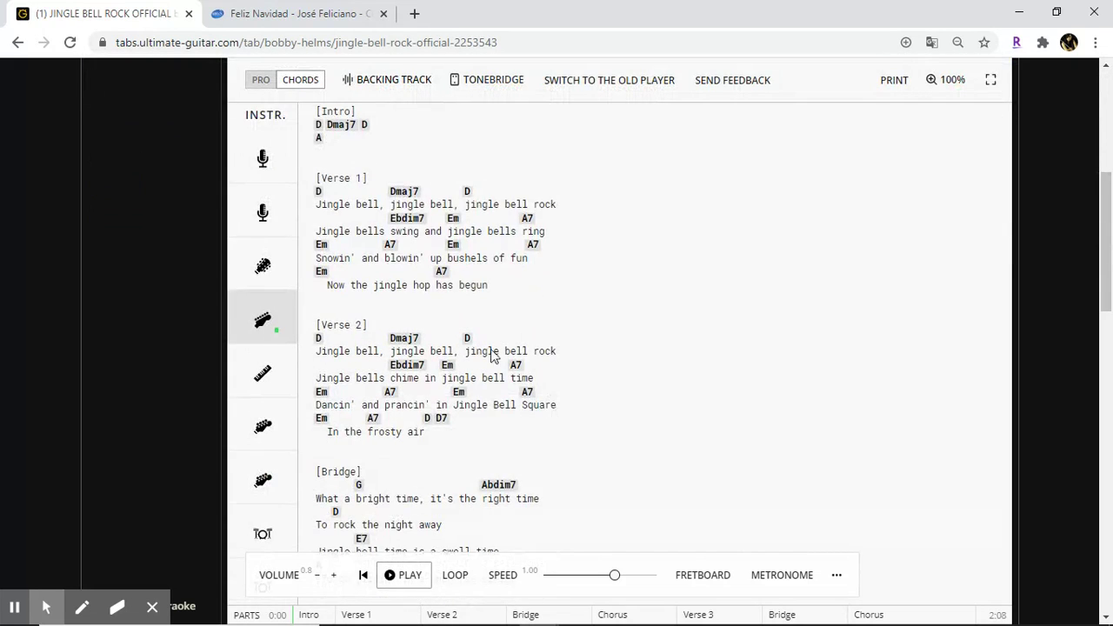
pyautogui.scroll(-1, 685, 370)
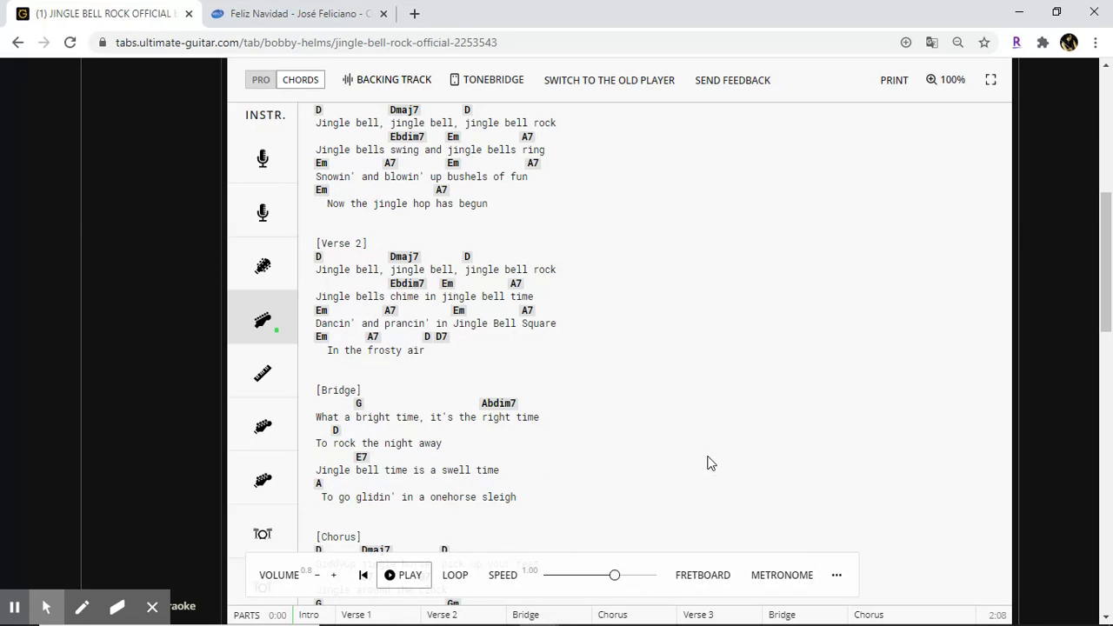
pyautogui.moveTo(580, 619)
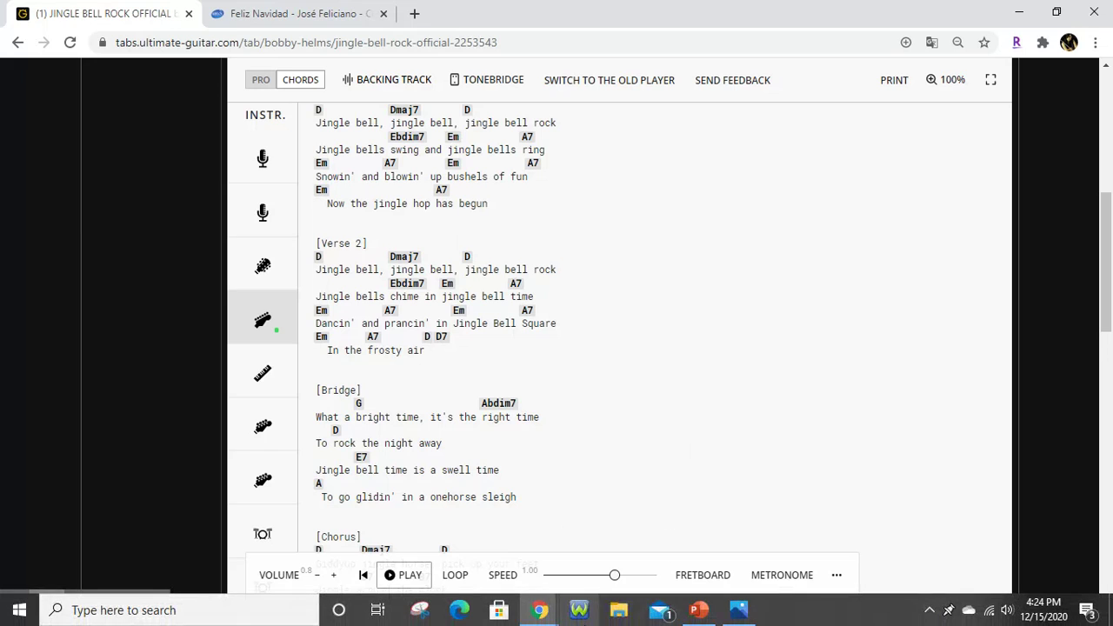
# Bring the Jingle Bell Rock Play Along deck to the front and deselect the D letter box
pyautogui.moveTo(693, 617)
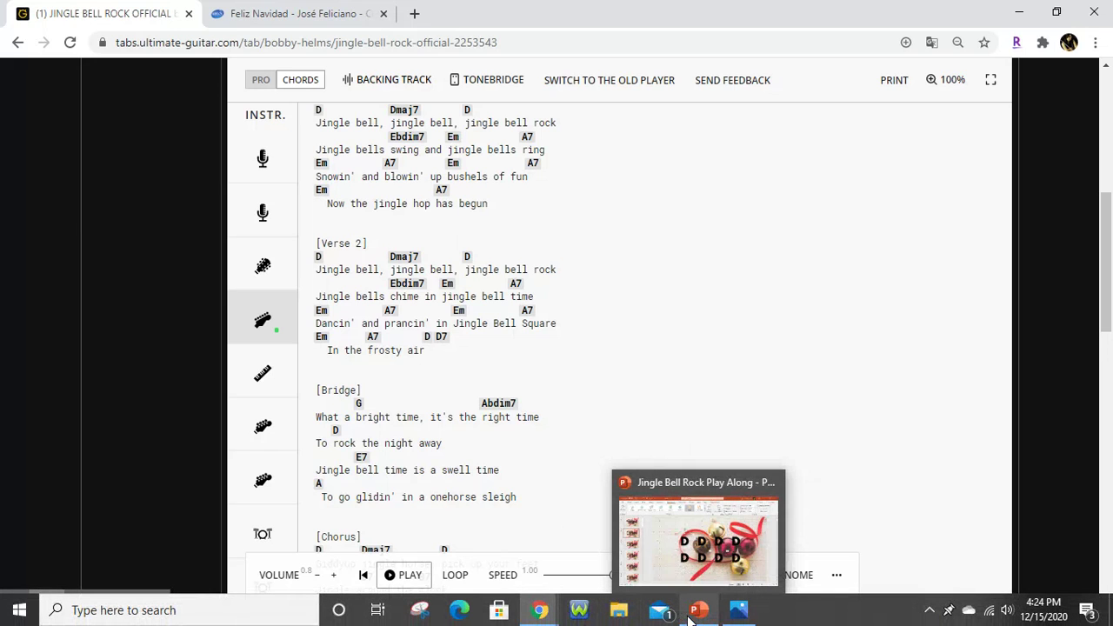
pyautogui.click(696, 614)
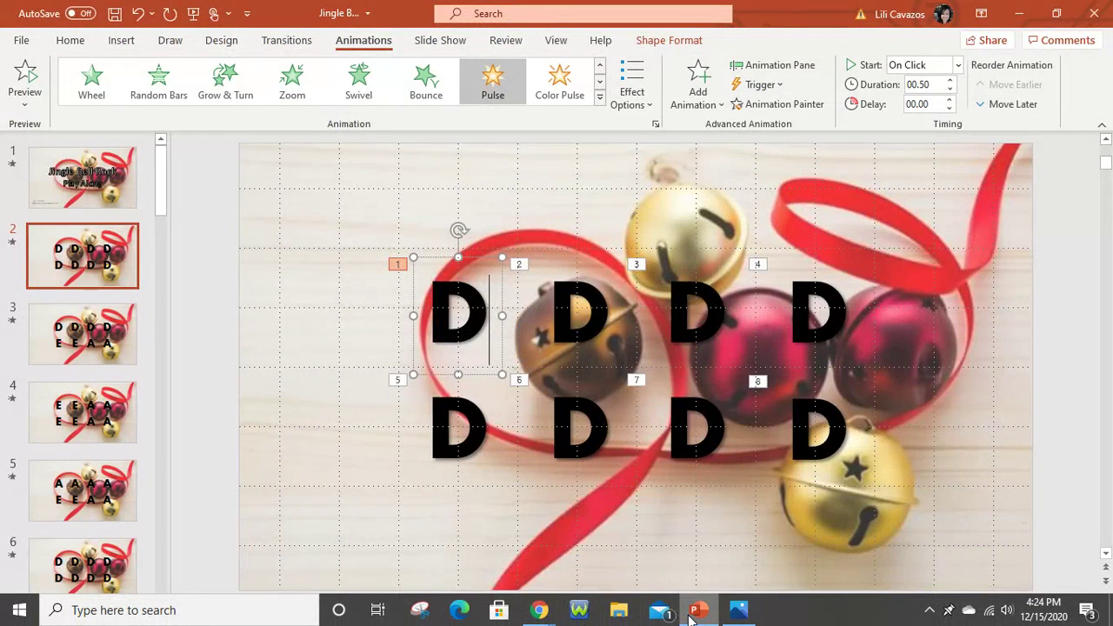
pyautogui.click(449, 215)
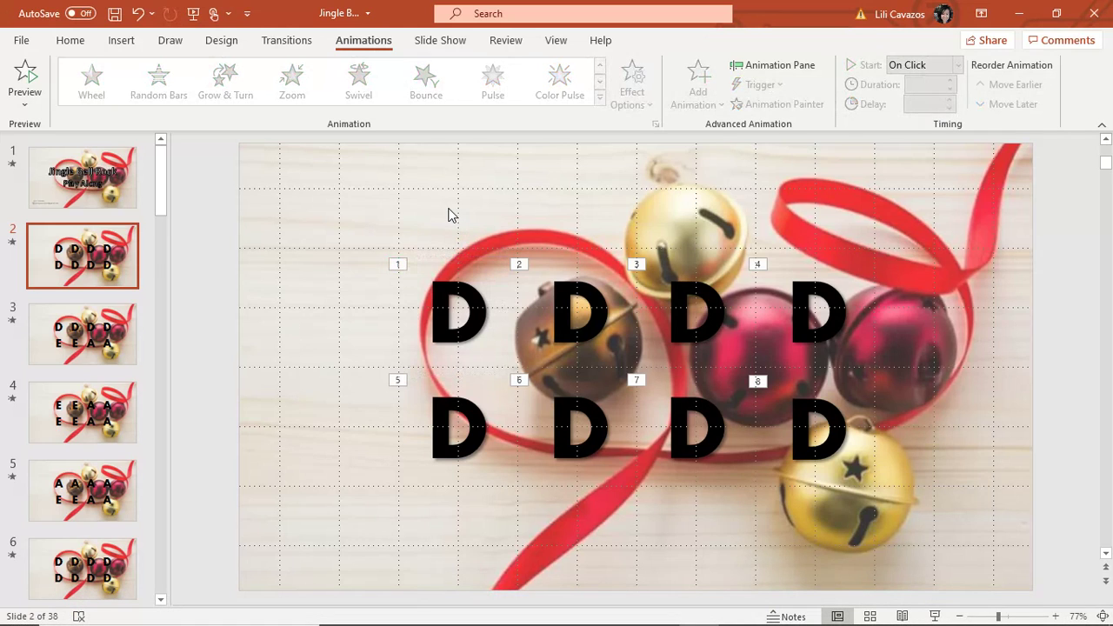
pyautogui.moveTo(161, 200); pyautogui.dragTo(159, 166)
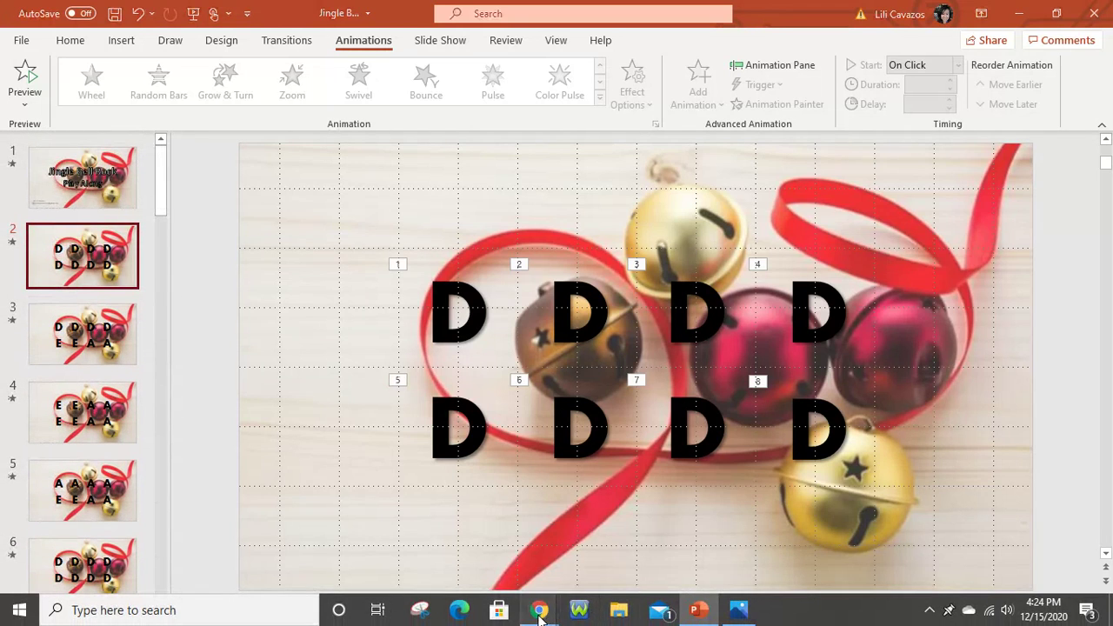
# Hide the Screencastify screen-sharing notice from the browser window
pyautogui.moveTo(540, 612)
pyautogui.click(686, 492)
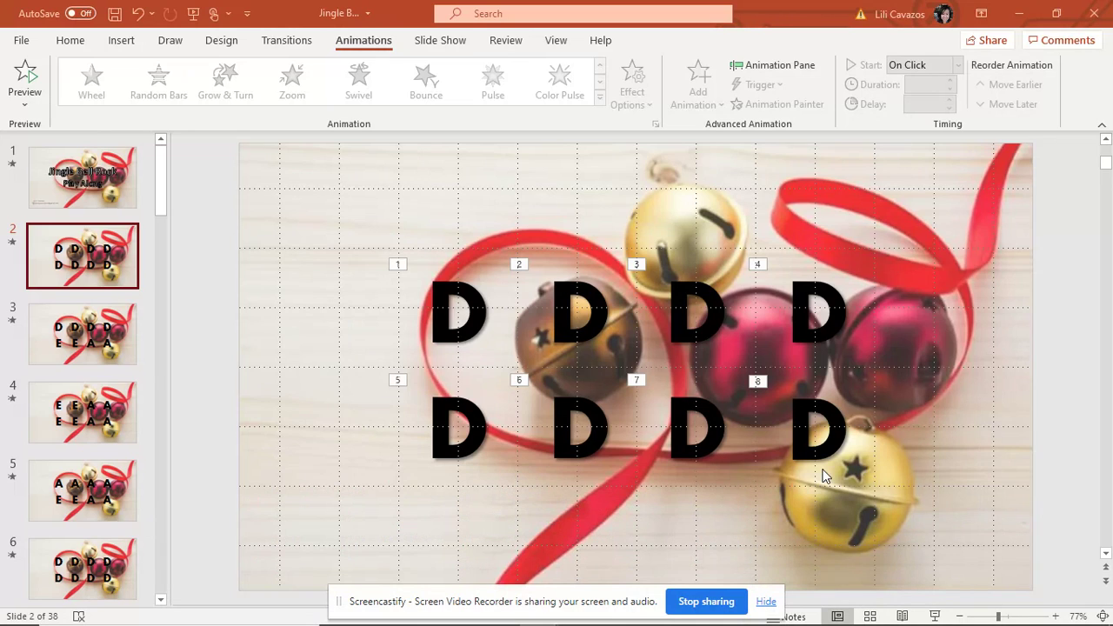
pyautogui.click(765, 602)
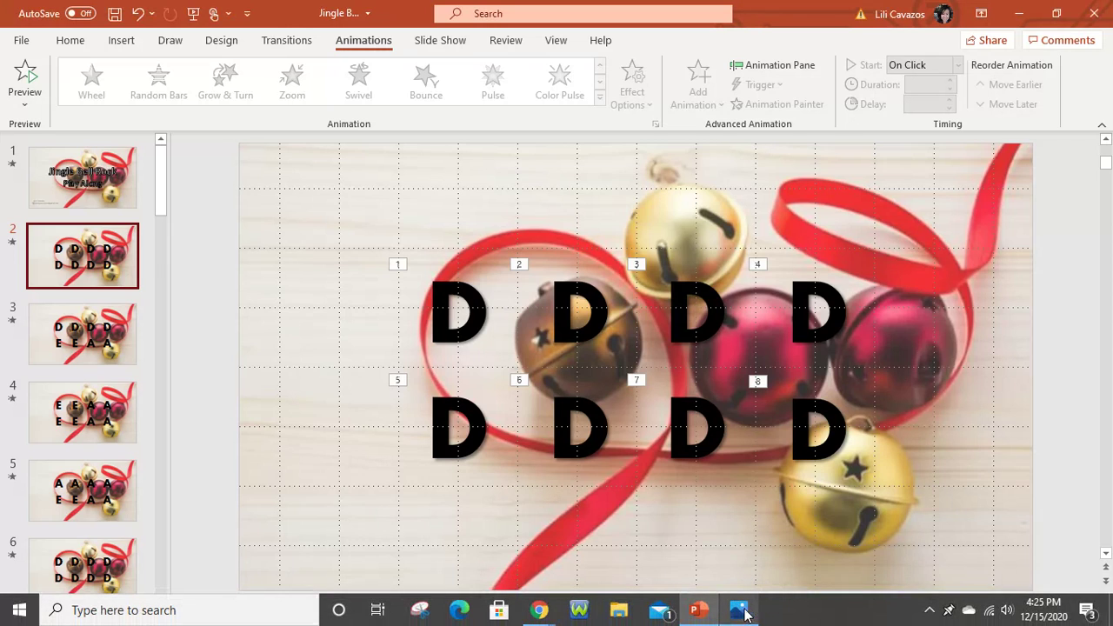
# Open Capture.JPG from the taskbar in the Windows Photos app
pyautogui.click(741, 611)
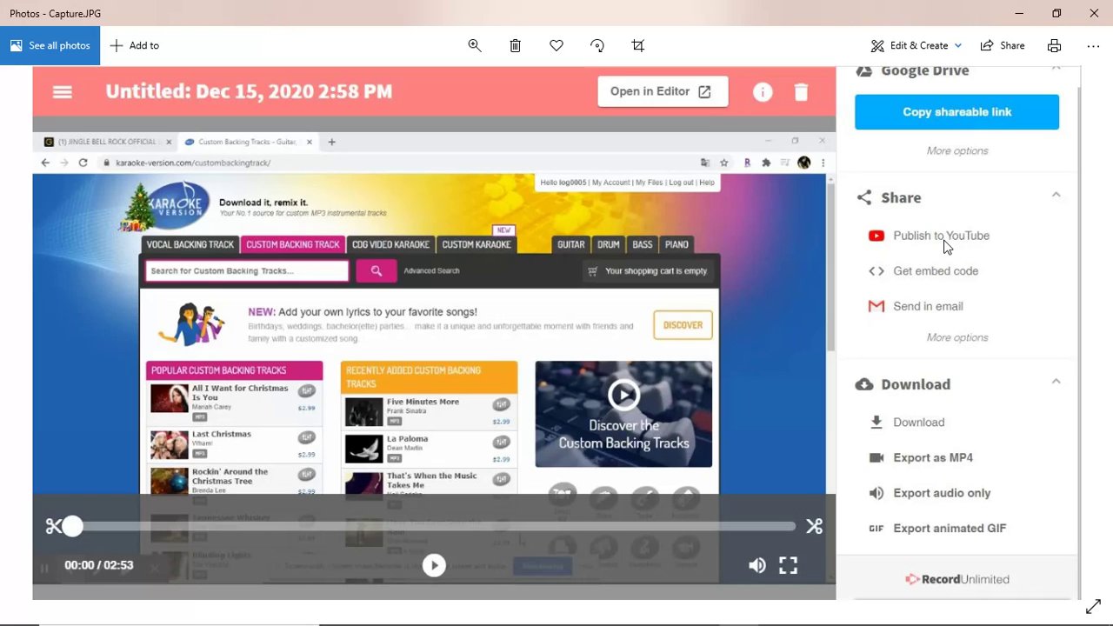
pyautogui.moveTo(640, 623)
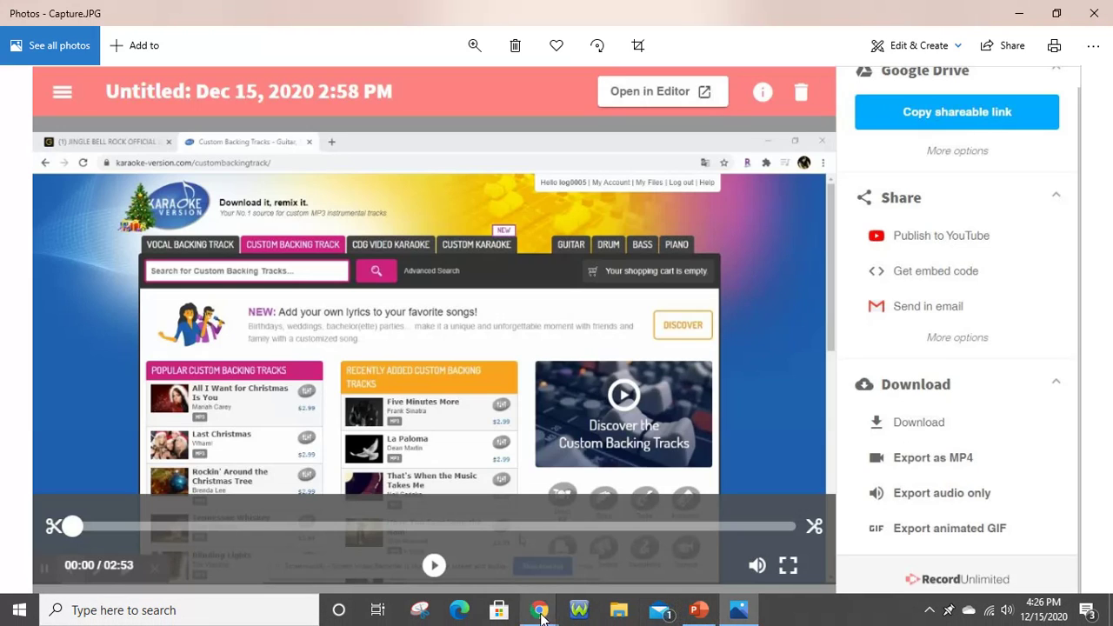
pyautogui.moveTo(540, 616)
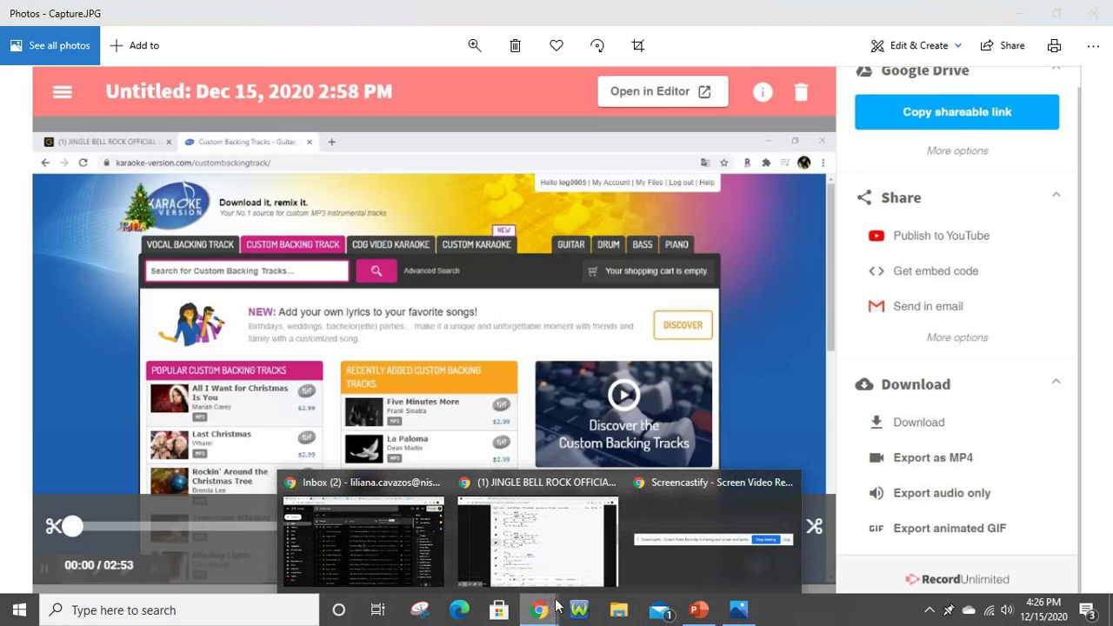
# Check the title-slide audio starts automatically, plays across slides, loops until stopped and hides during the show
pyautogui.click(694, 612)
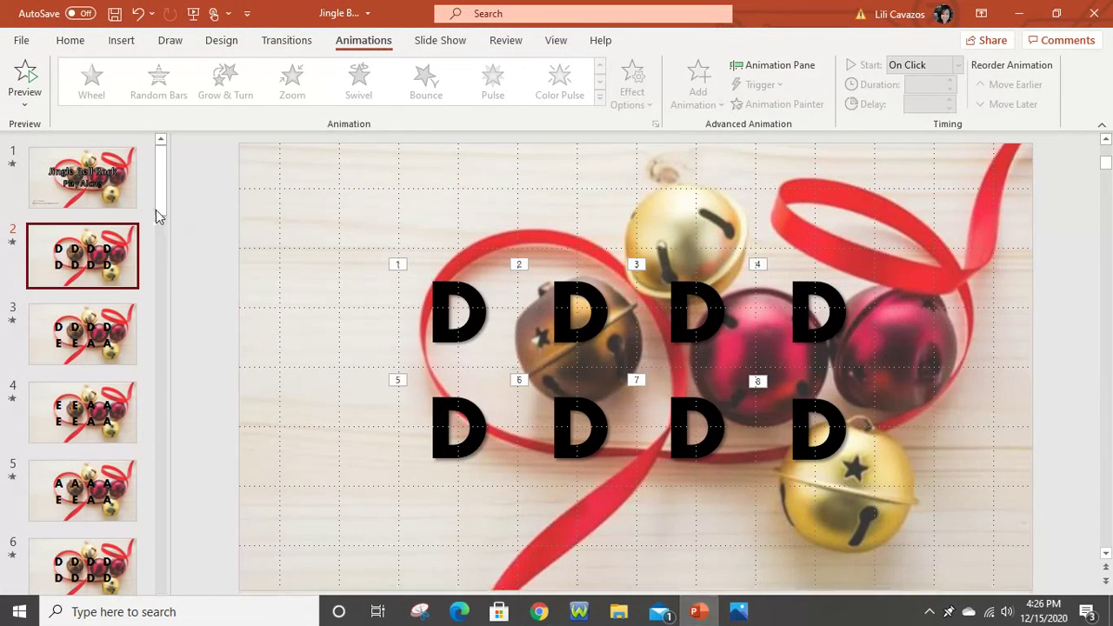
pyautogui.click(110, 199)
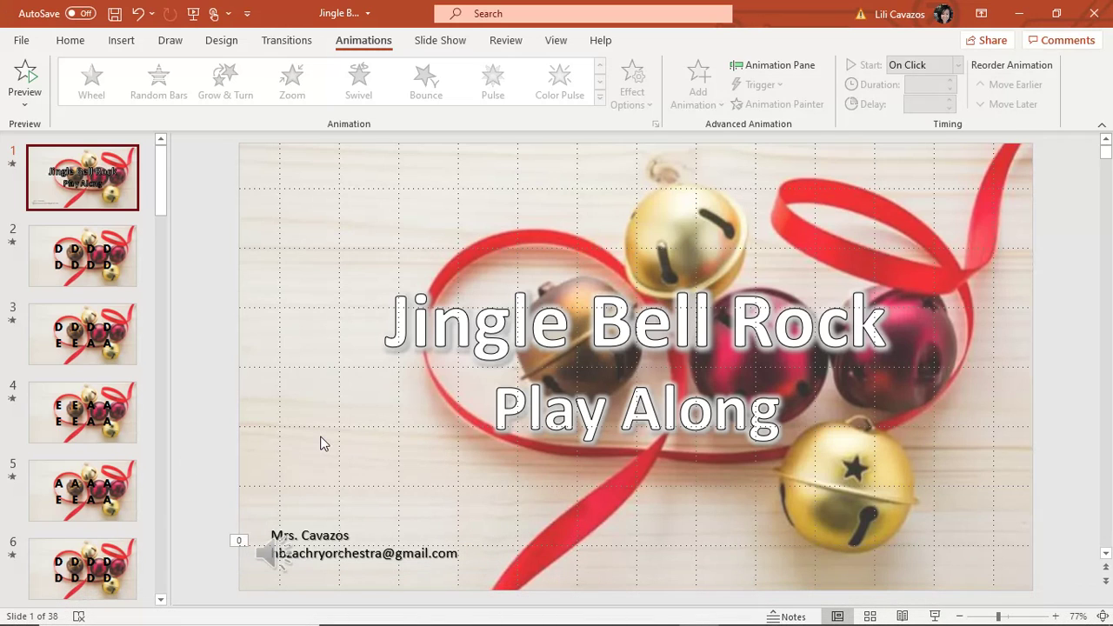
pyautogui.click(274, 543)
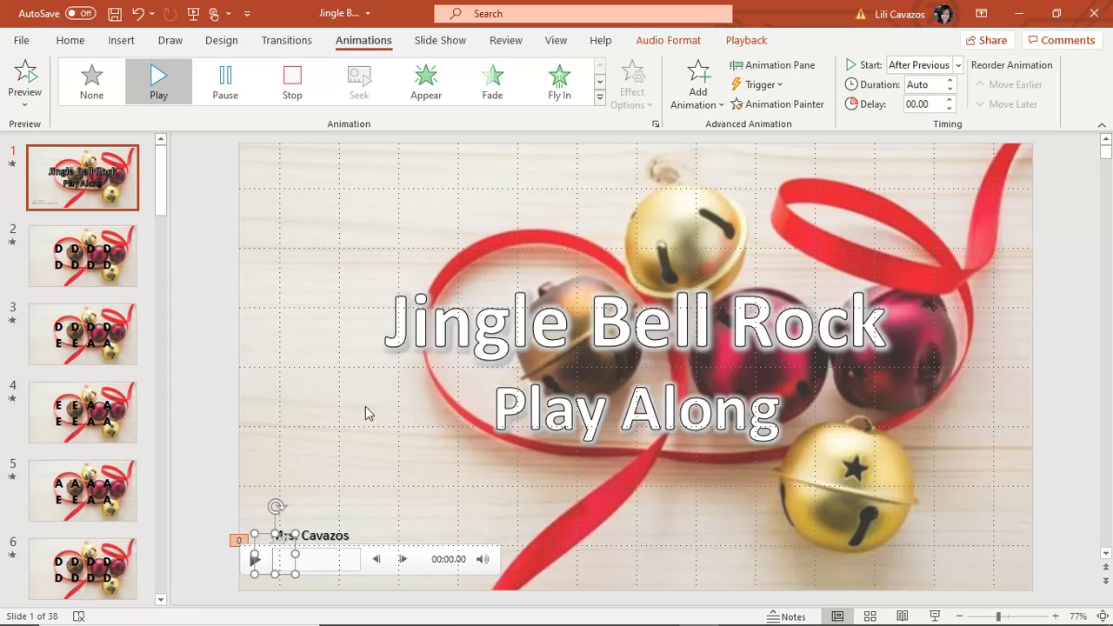
pyautogui.click(121, 40)
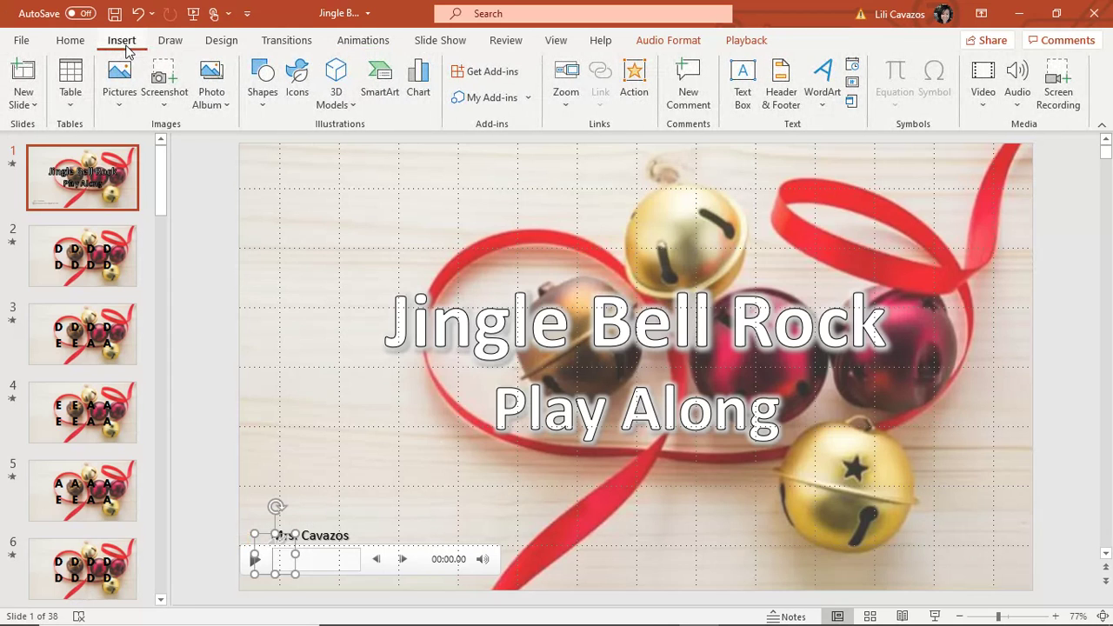
pyautogui.click(1017, 91)
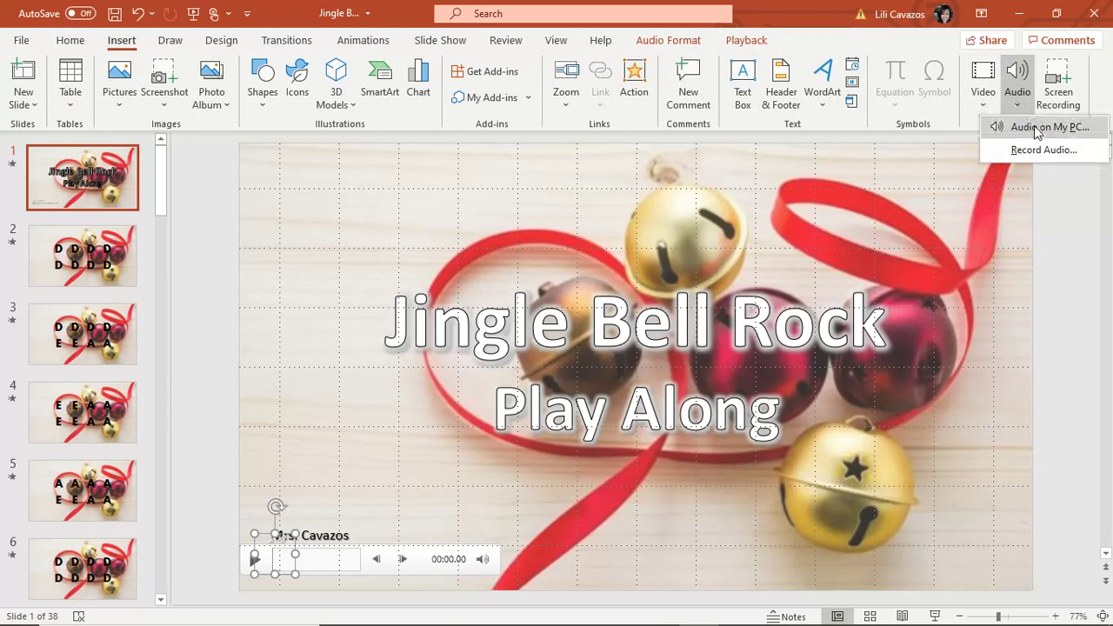
pyautogui.click(741, 41)
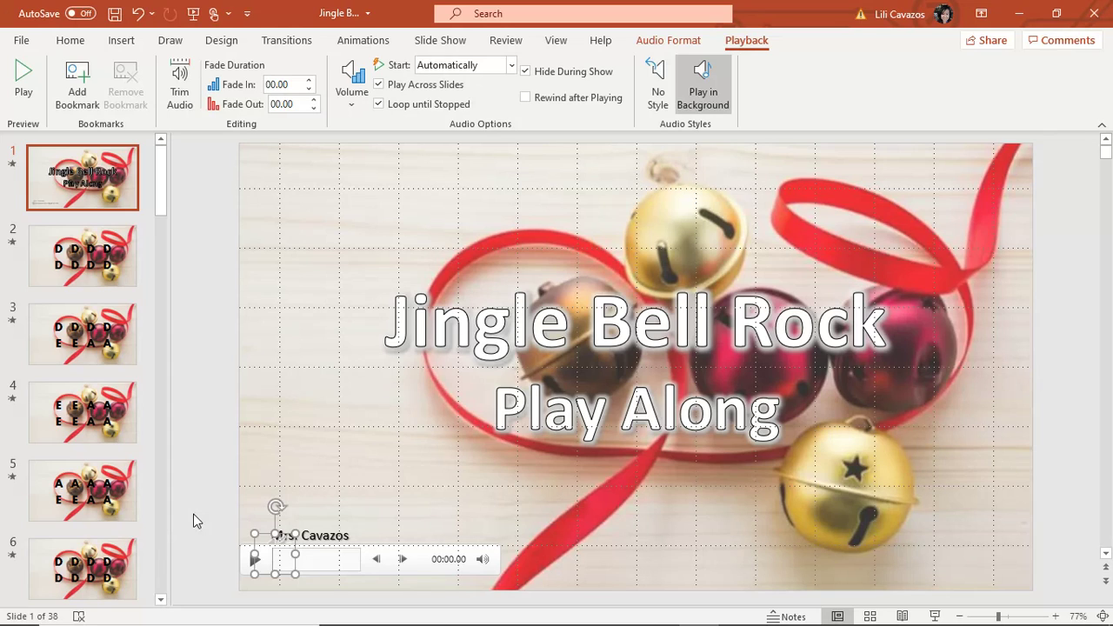
pyautogui.click(397, 479)
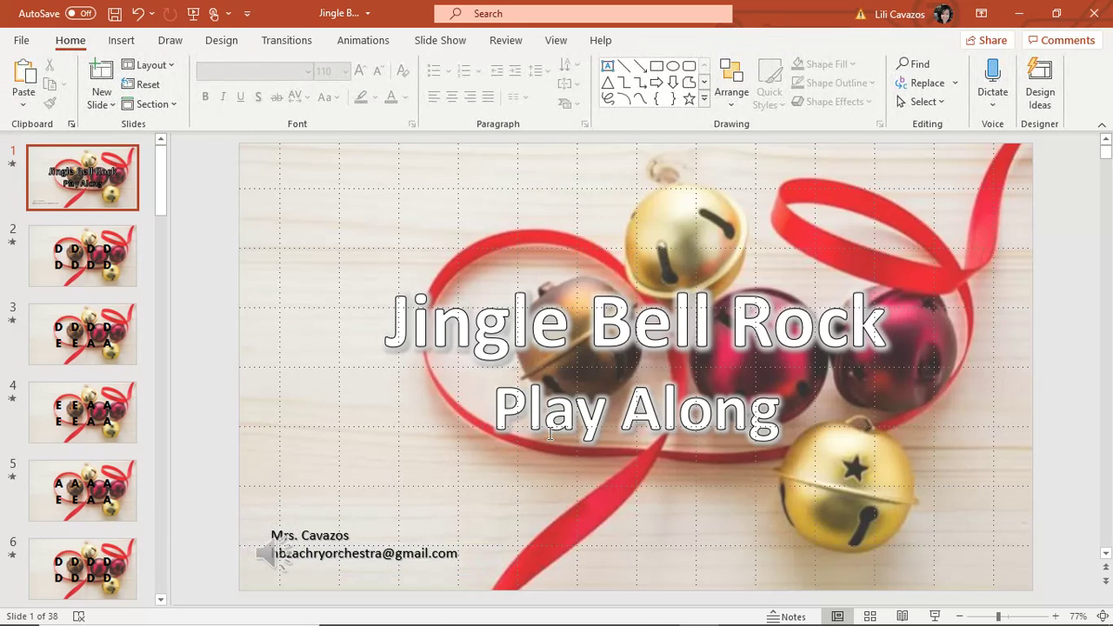